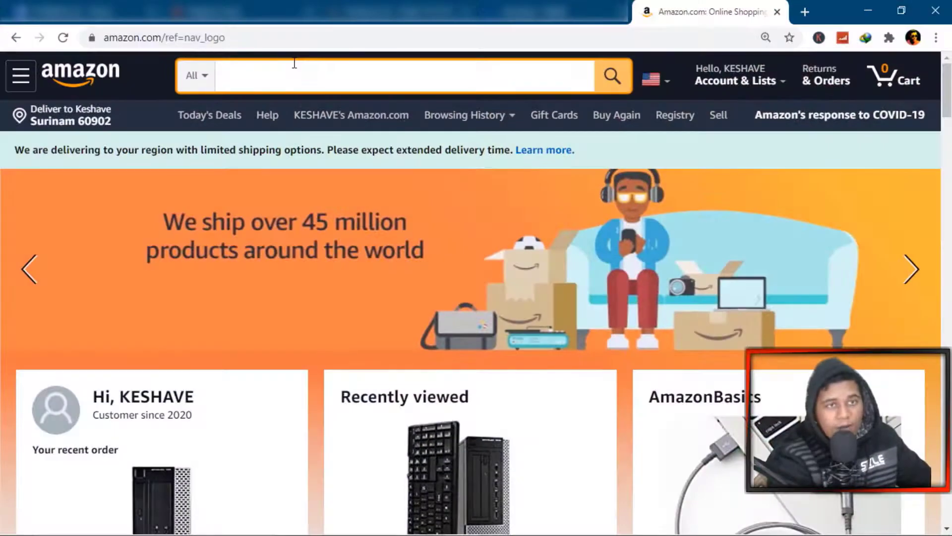
- Search Amazon for "dell optiplex 9020" using the suggested search term
{"action": "type", "text": "dekk"}
{"action": "key", "text": "BackSpace"}
{"action": "key", "text": "BackSpace"}
{"action": "type", "text": "l"}
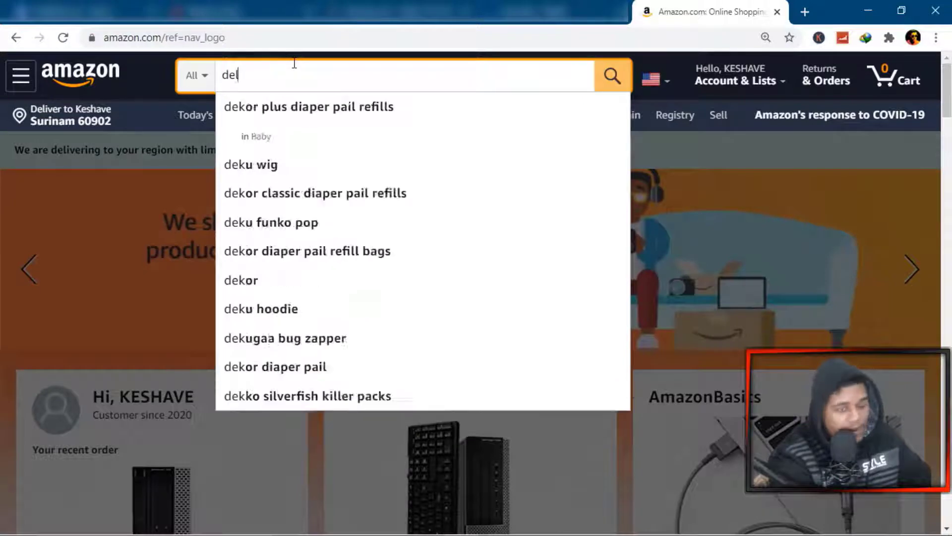
{"action": "type", "text": "l opti"}
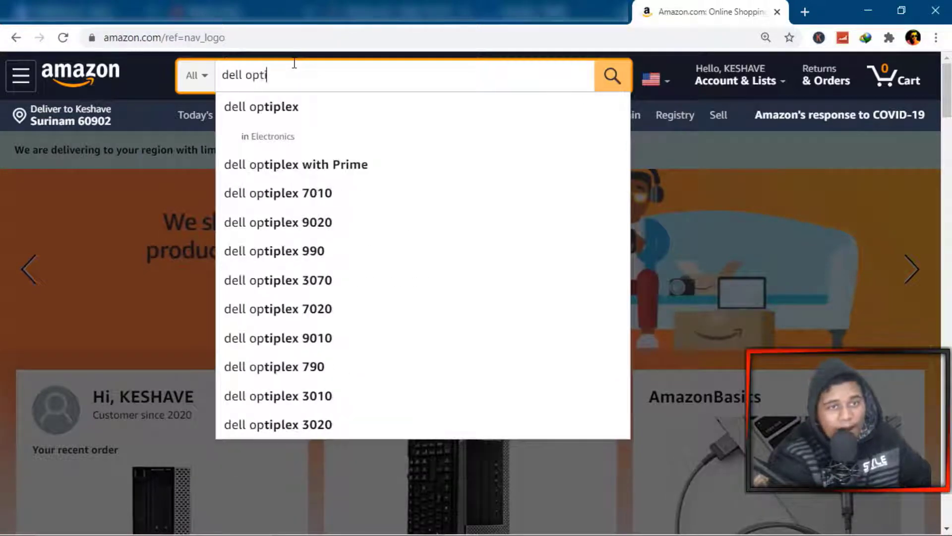
{"action": "type", "text": "plex"}
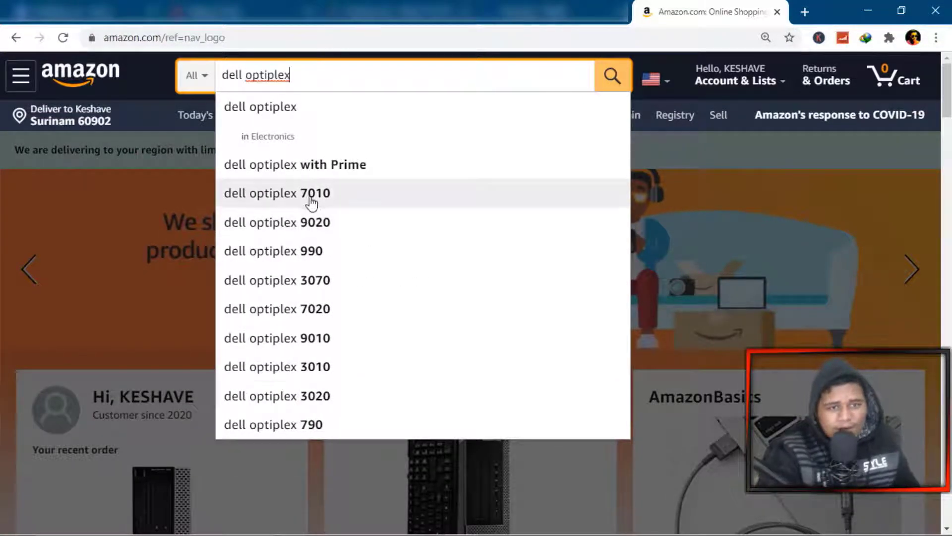
{"action": "left_click", "coordinate": [304, 226]}
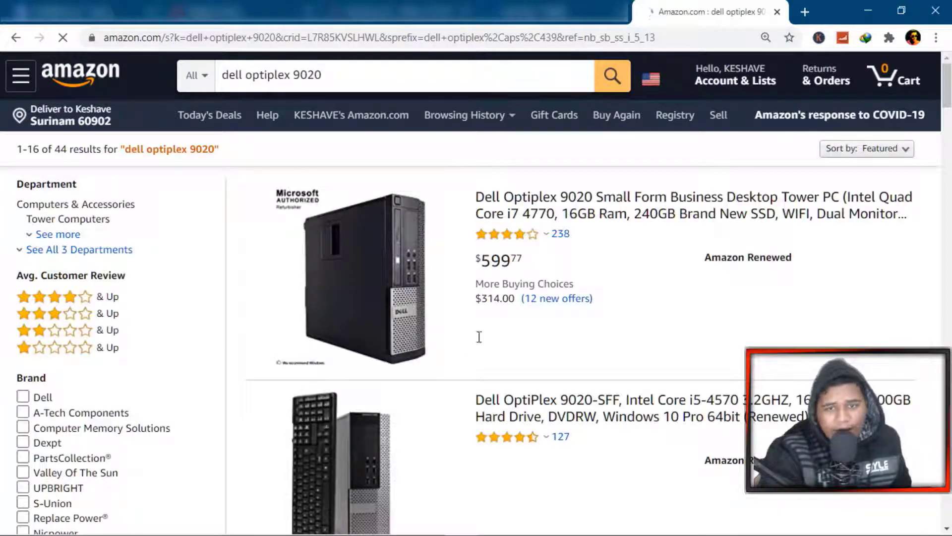
- Browse the search results to compare the renewed Dell OptiPlex desktops, their prices and shipping availability
{"action": "scroll", "coordinate": [469, 365], "scroll_direction": "down", "scroll_amount": 10}
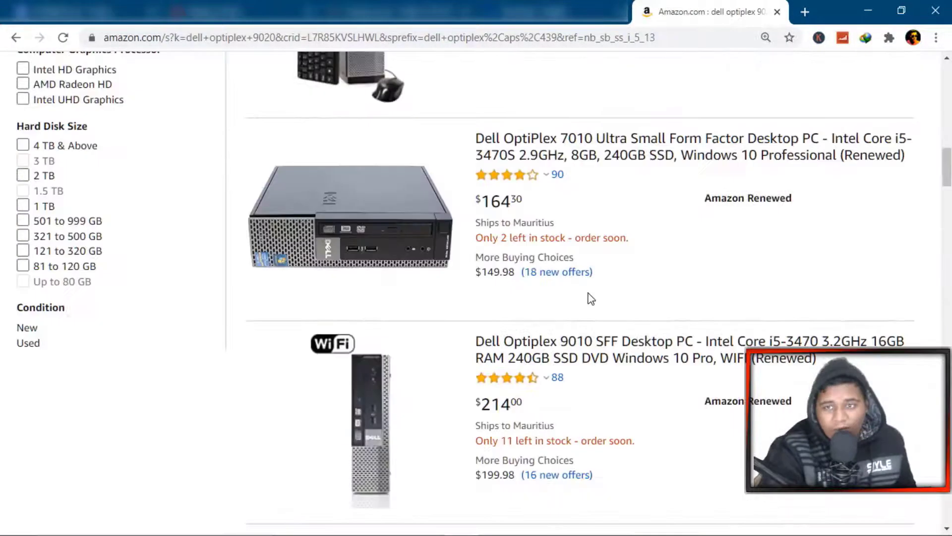
{"action": "scroll", "coordinate": [590, 297], "scroll_direction": "down", "scroll_amount": 2}
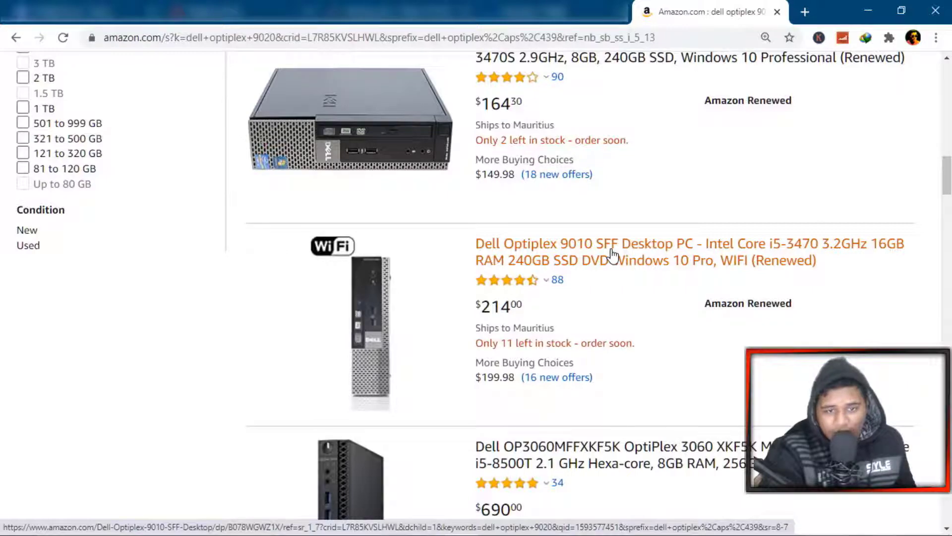
{"action": "scroll", "coordinate": [591, 324], "scroll_direction": "down", "scroll_amount": 4}
{"action": "scroll", "coordinate": [593, 317], "scroll_direction": "up", "scroll_amount": 6}
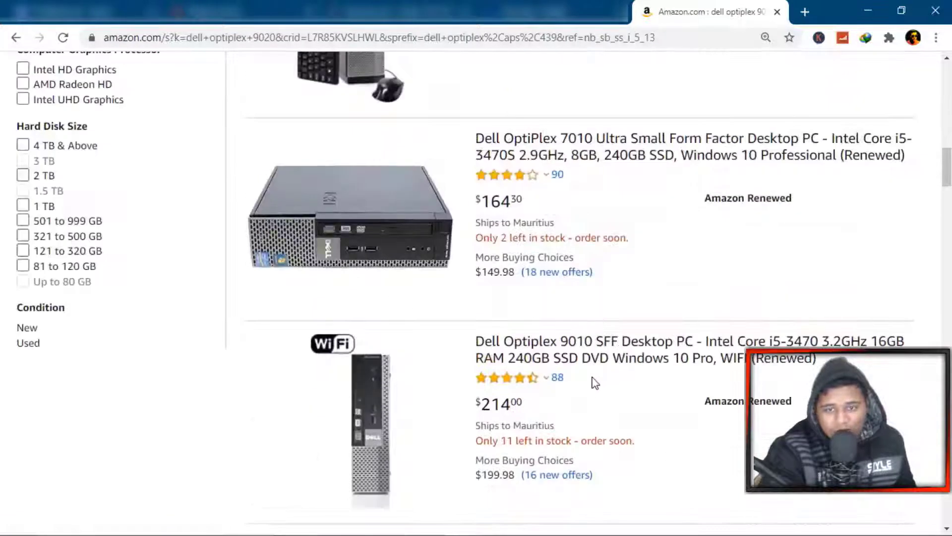
{"action": "scroll", "coordinate": [606, 387], "scroll_direction": "down", "scroll_amount": 2}
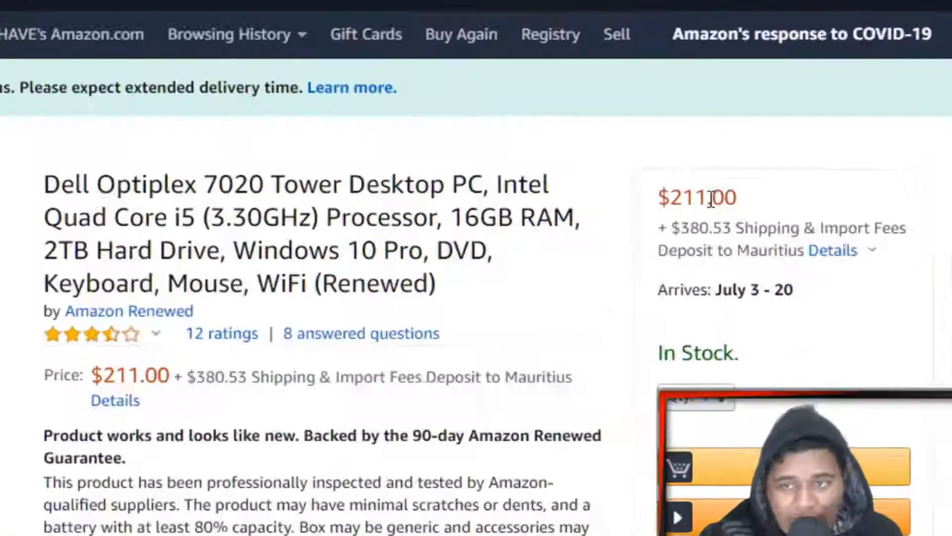
- Examine the Dell Optiplex 7020 Tower's price and its shipping and import fee breakdown for delivery to Mauritius
{"action": "left_click_drag", "start_coordinate": [744, 221], "coordinate": [805, 222]}
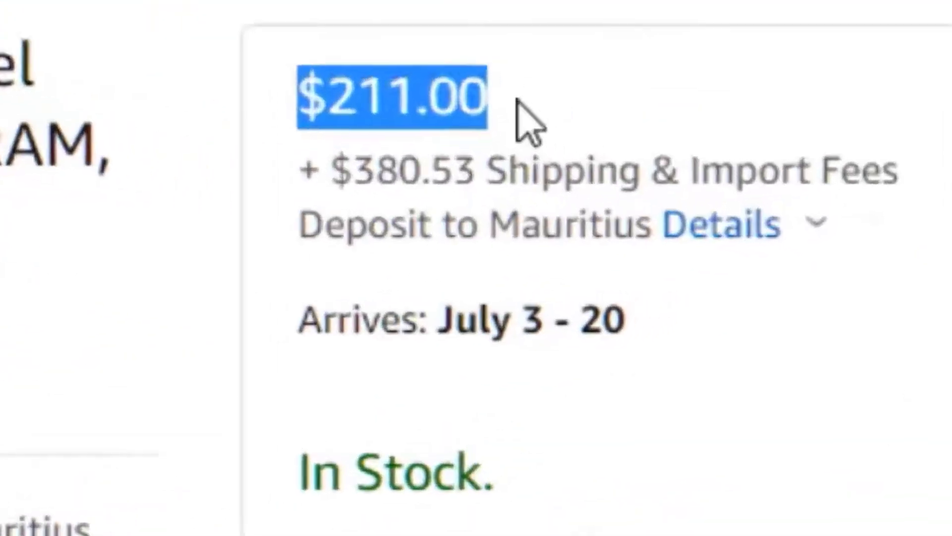
{"action": "left_click", "coordinate": [517, 99]}
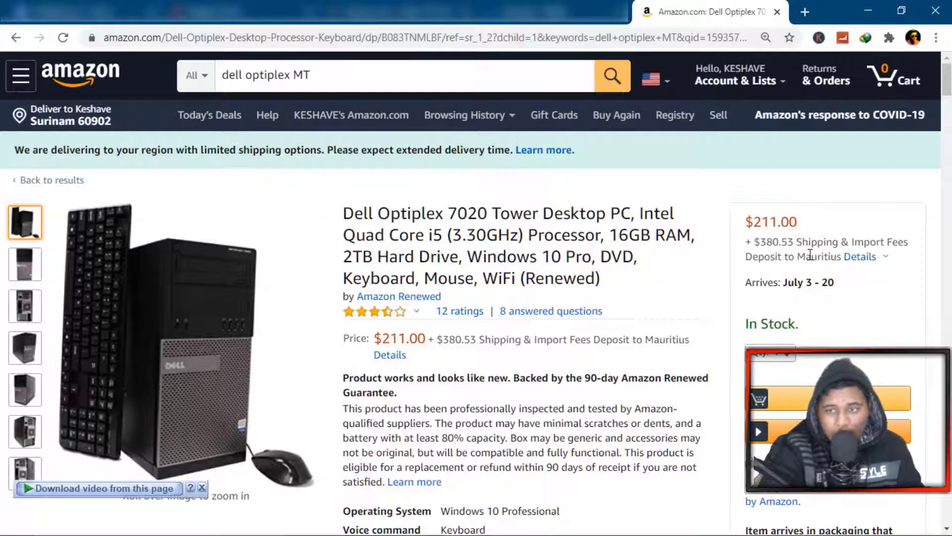
{"action": "left_click", "coordinate": [868, 258]}
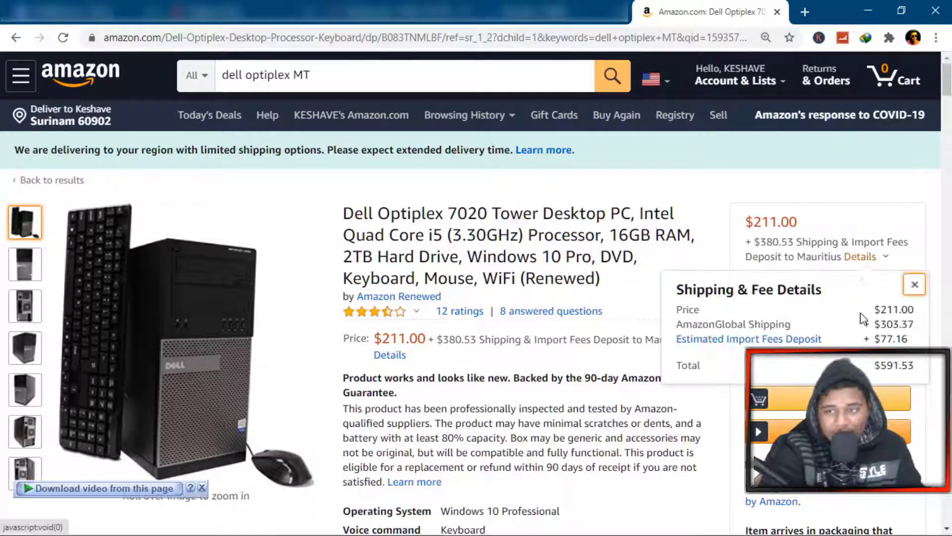
{"action": "left_click", "coordinate": [915, 284]}
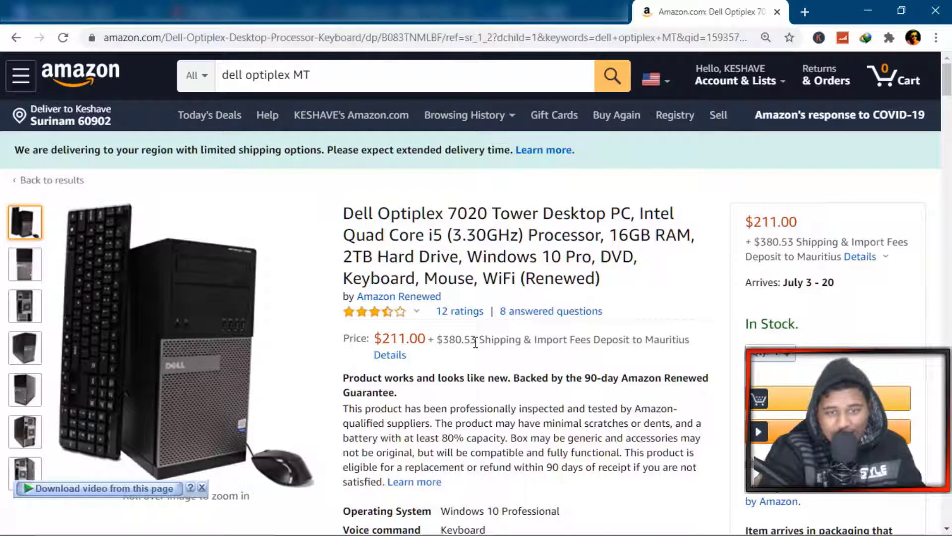
{"action": "left_click_drag", "start_coordinate": [439, 342], "coordinate": [457, 343]}
{"action": "left_click", "coordinate": [515, 345]}
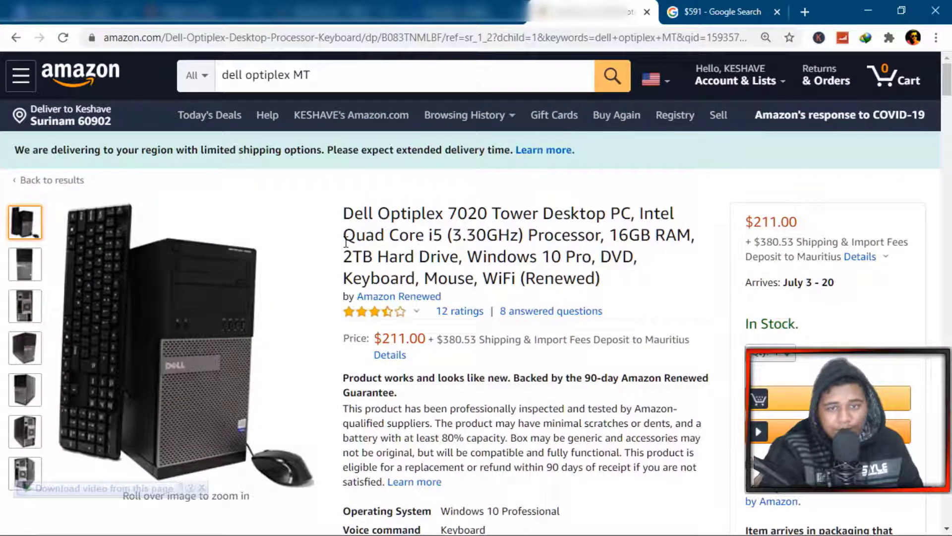
- Check the Mauritian rupee conversion of $591 in the Google search and return to the Amazon product page
{"action": "key", "text": "ctrl+Tab"}
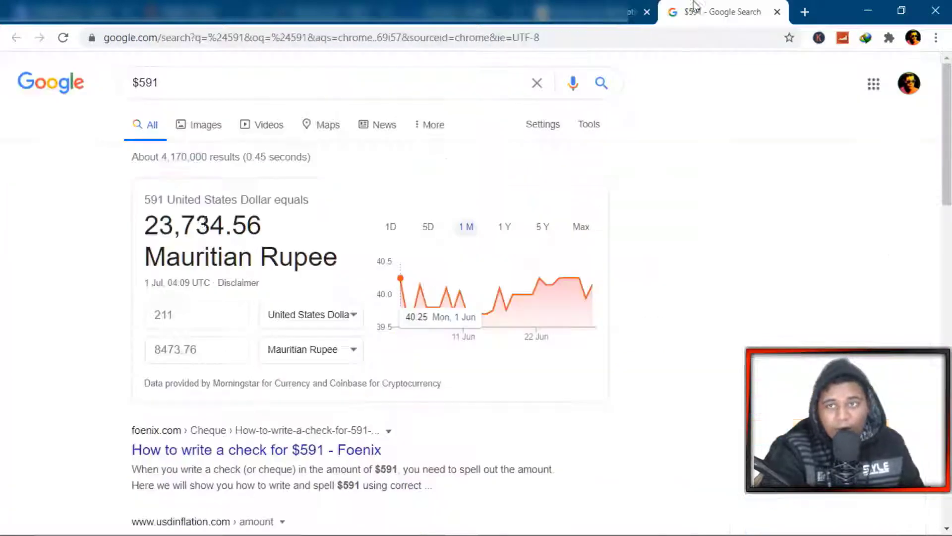
{"action": "mouse_move", "coordinate": [147, 226]}
{"action": "left_mouse_down"}
{"action": "mouse_move", "coordinate": [341, 264]}
{"action": "mouse_move", "coordinate": [160, 226]}
{"action": "left_mouse_up"}
{"action": "left_click", "coordinate": [350, 266]}
{"action": "left_click", "coordinate": [595, 12]}
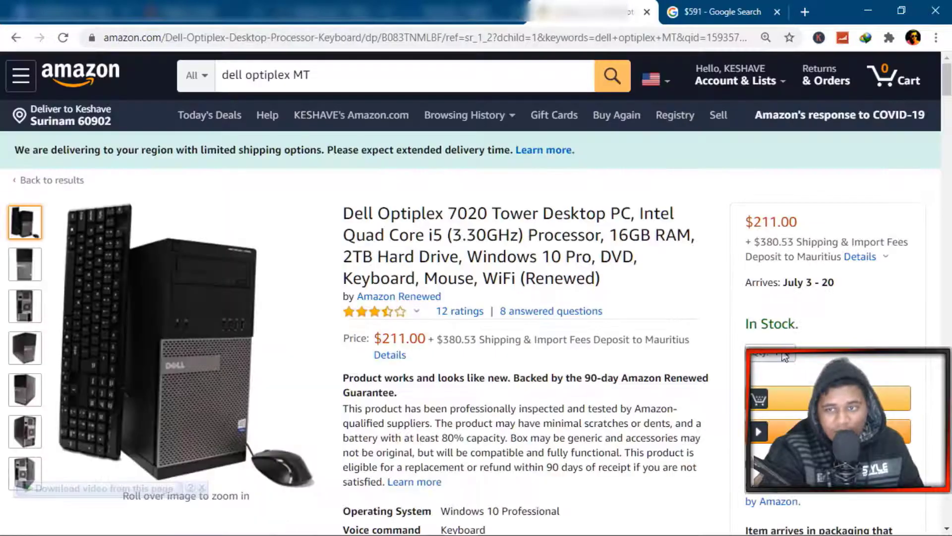
- Review the Dell Optiplex 7020's shipping and fee details again and close the Google currency search
{"action": "left_click", "coordinate": [866, 263]}
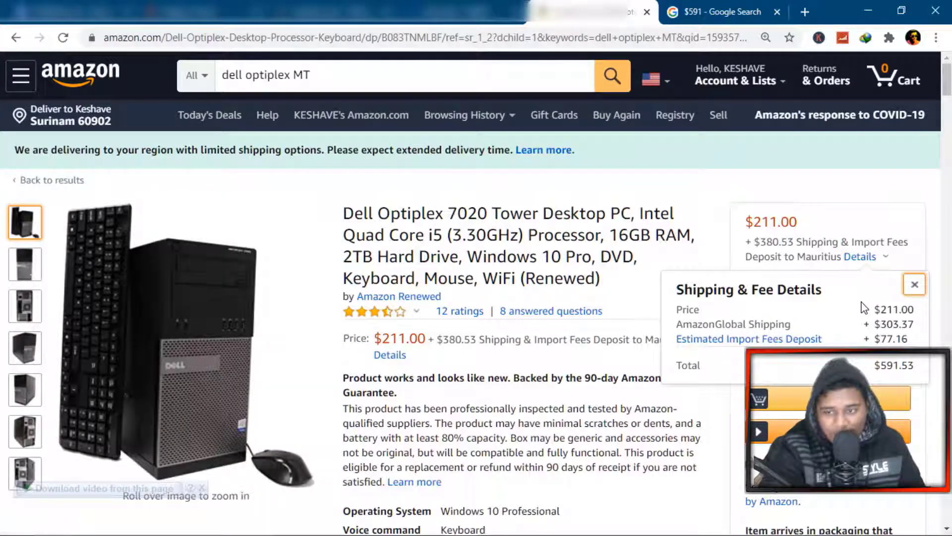
{"action": "left_click", "coordinate": [777, 11]}
{"action": "left_click", "coordinate": [555, 449]}
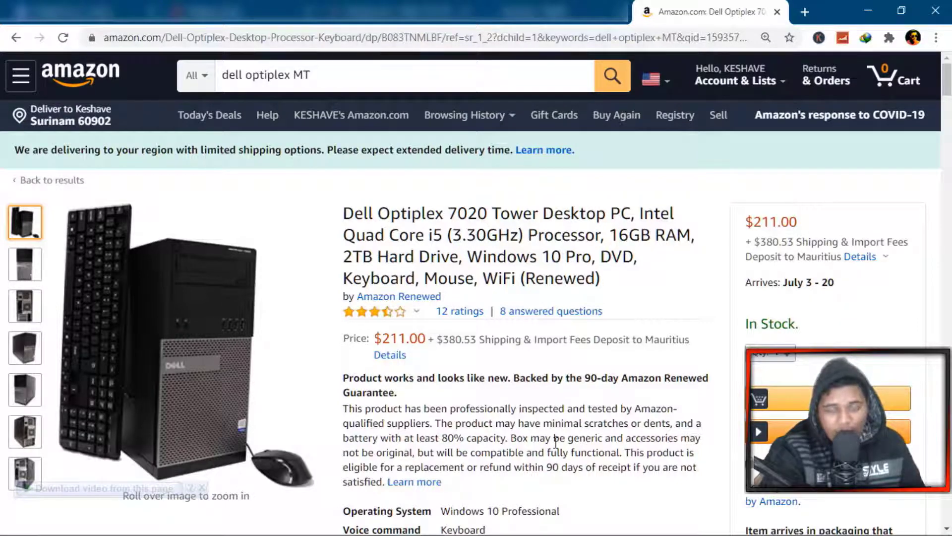
- Review the Dell 790 SFF order in the Amazon order history and its invoice PDF, closing the order history page
{"action": "mouse_move", "coordinate": [777, 82]}
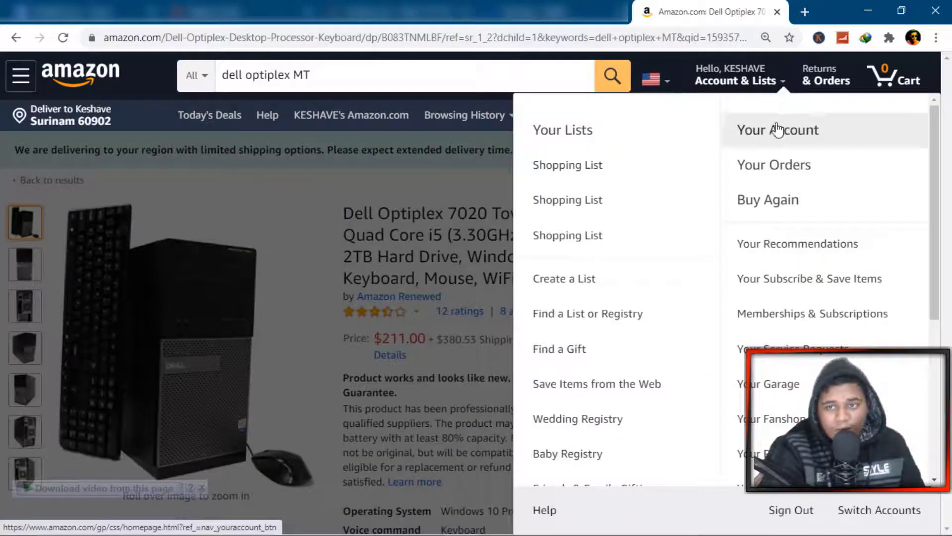
{"action": "left_click", "coordinate": [778, 176]}
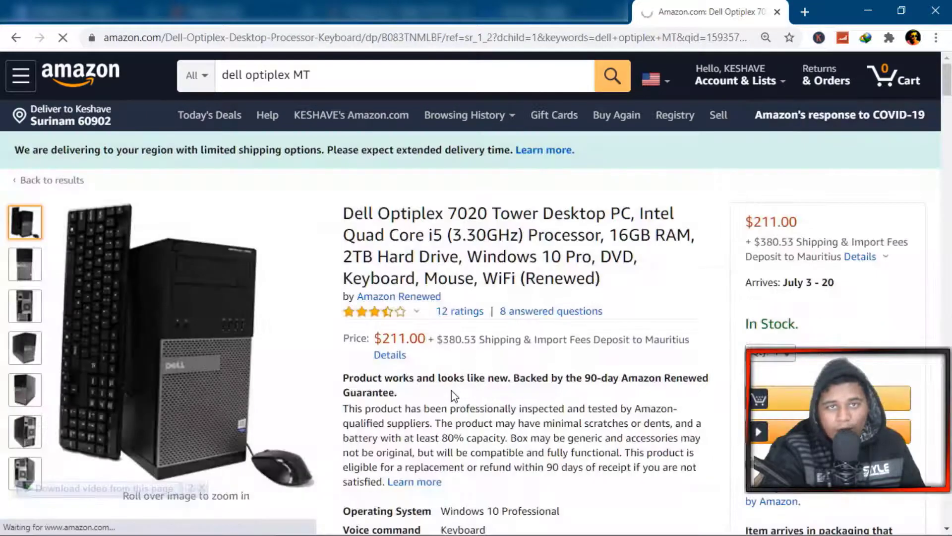
{"action": "scroll", "coordinate": [451, 396], "scroll_direction": "down", "scroll_amount": 10}
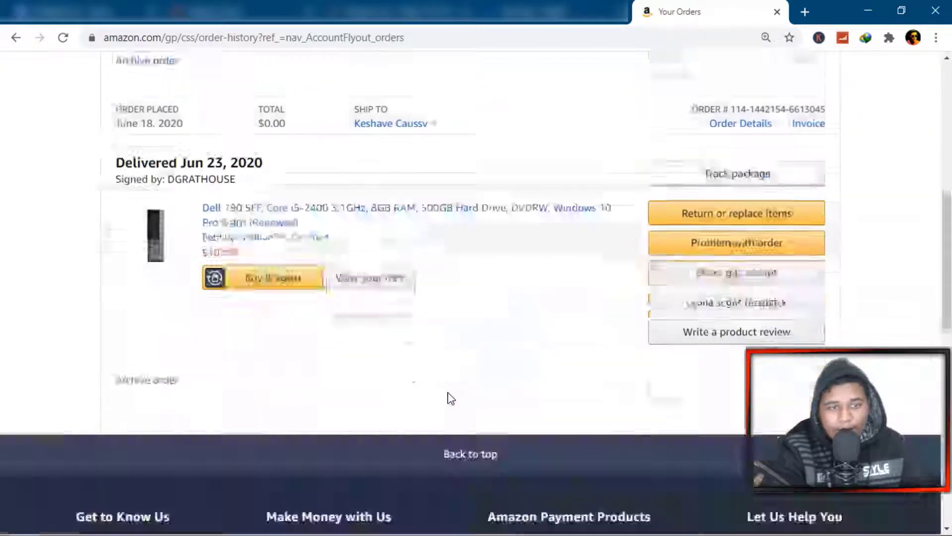
{"action": "scroll", "coordinate": [446, 398], "scroll_direction": "up", "scroll_amount": 3}
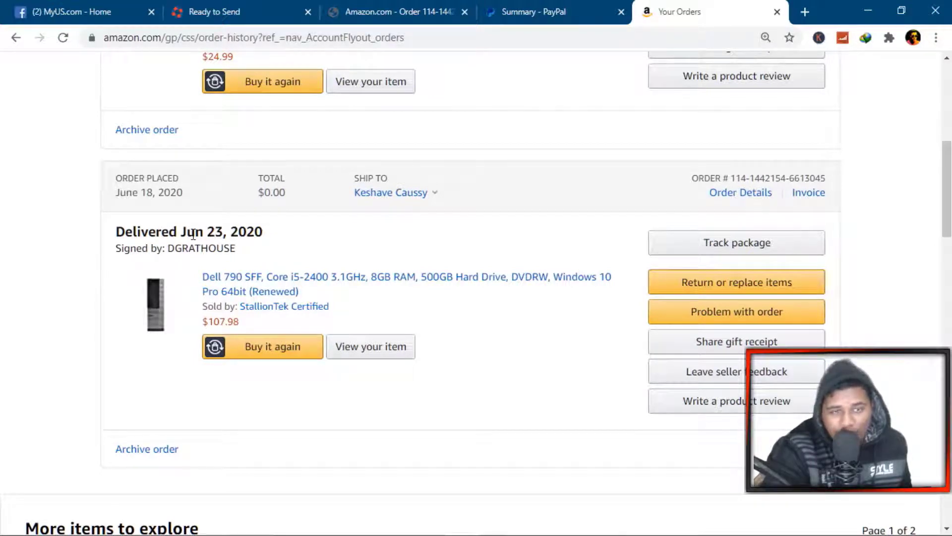
{"action": "left_click", "coordinate": [400, 11]}
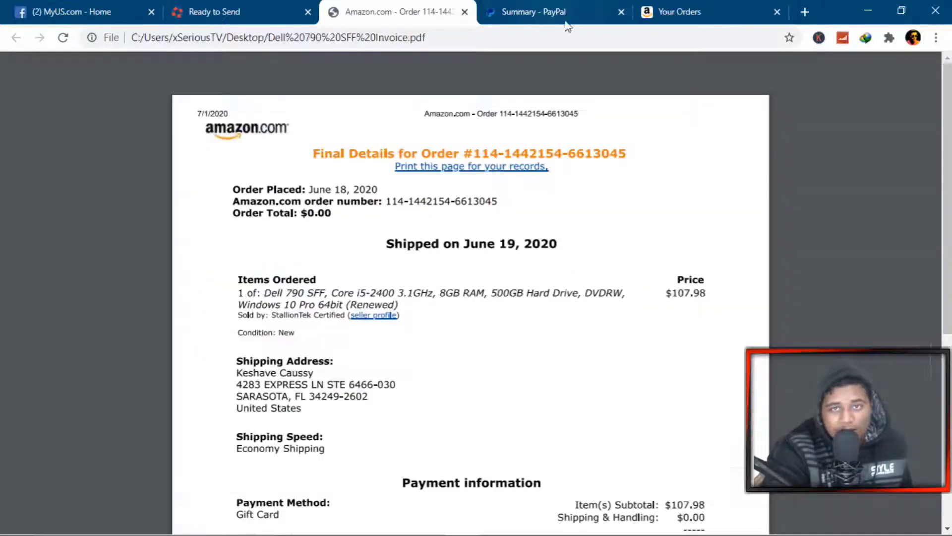
{"action": "left_click", "coordinate": [777, 11]}
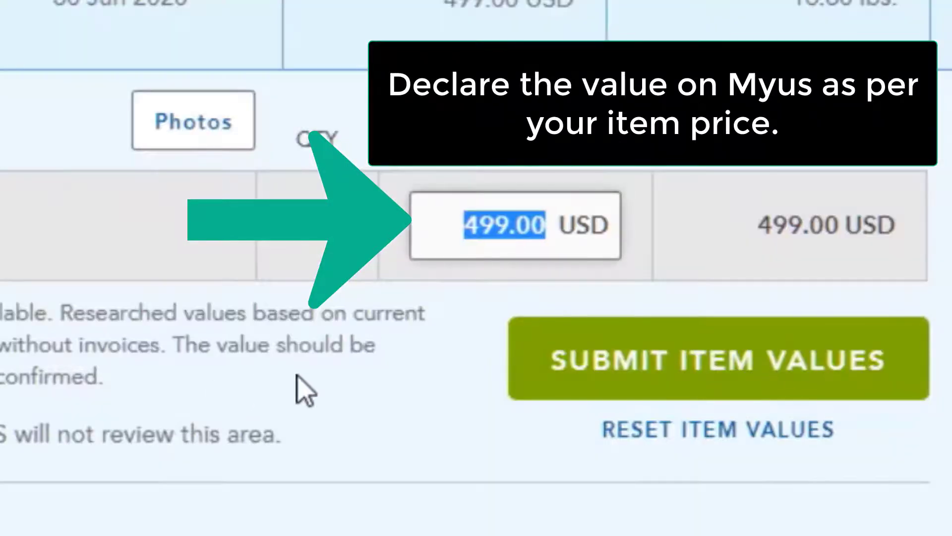
- On the MyUS Ready to Send page, set the desktop computer's value per unit to 107.98 USD and submit the item values
{"action": "type", "text": "107"}
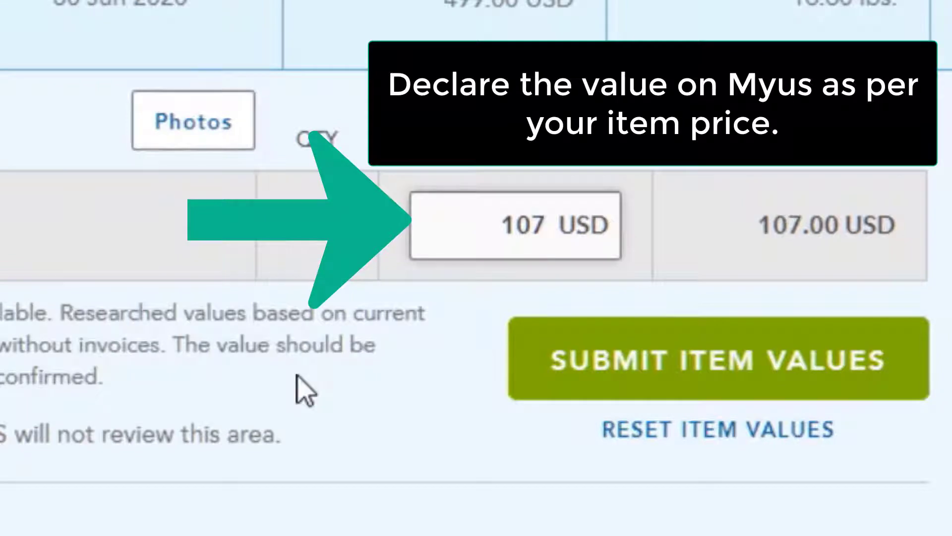
{"action": "type", "text": ".98"}
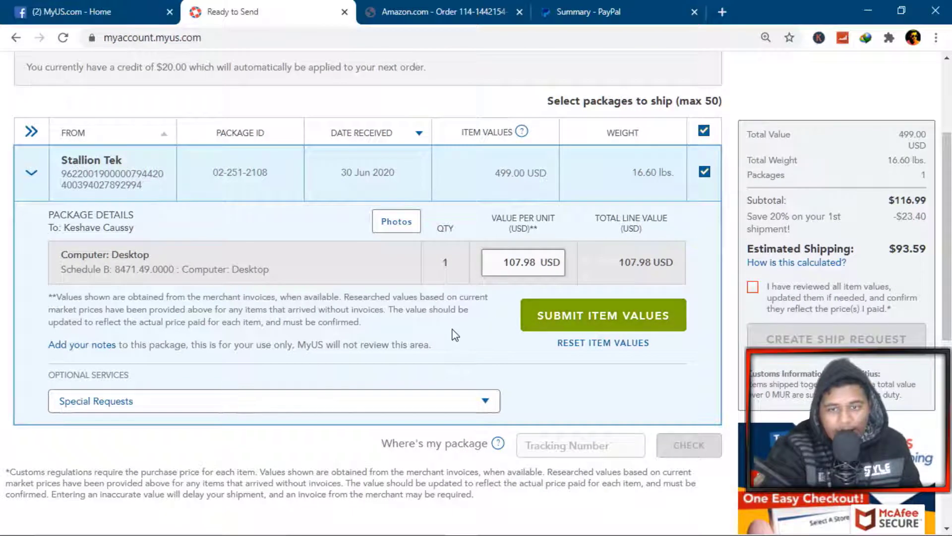
{"action": "left_click", "coordinate": [554, 312]}
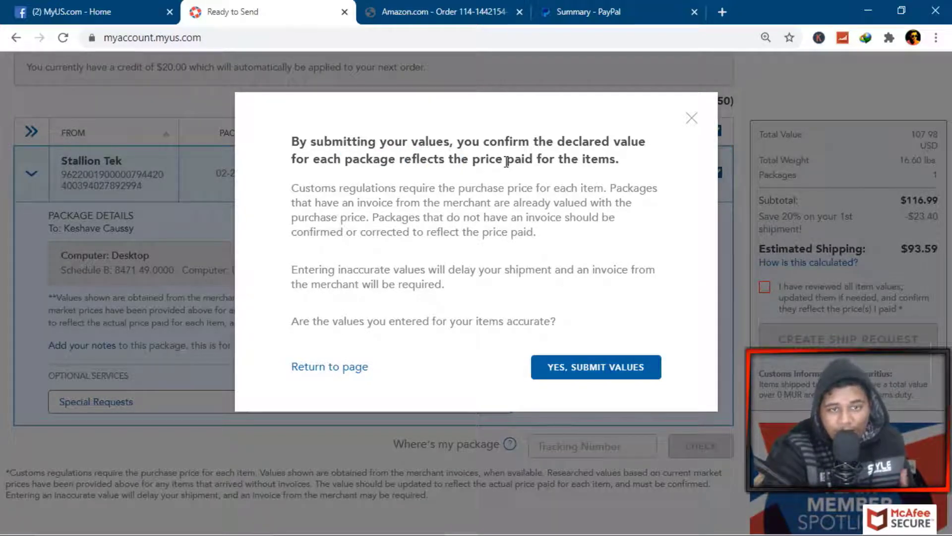
- Read the declared-value confirmation text about purchase prices and merchant invoices
{"action": "double_click", "coordinate": [381, 184]}
{"action": "left_click", "coordinate": [488, 221]}
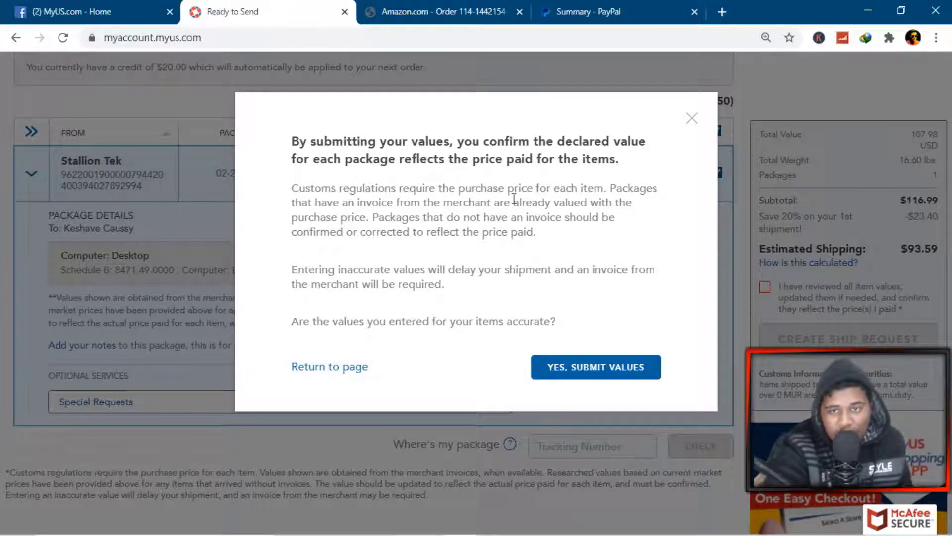
{"action": "left_click_drag", "start_coordinate": [338, 203], "coordinate": [437, 218]}
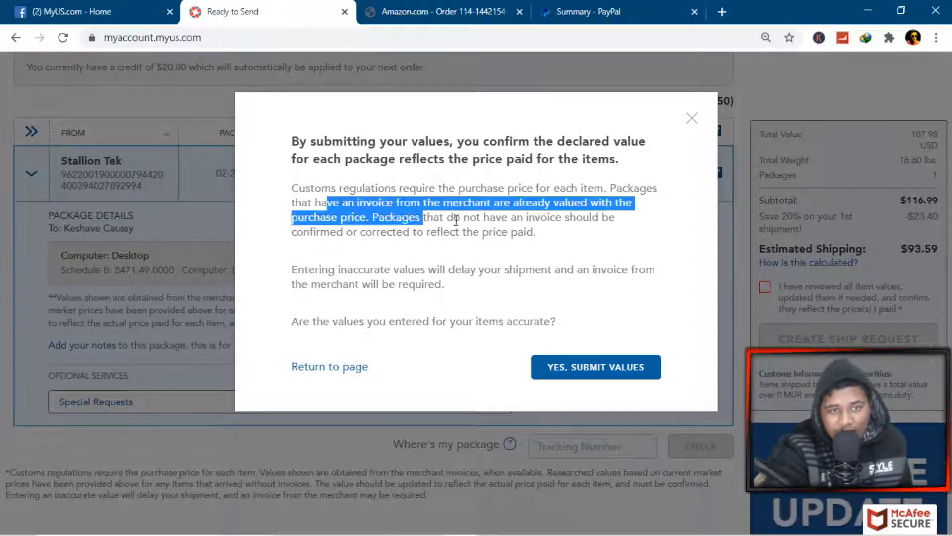
{"action": "left_click", "coordinate": [479, 227]}
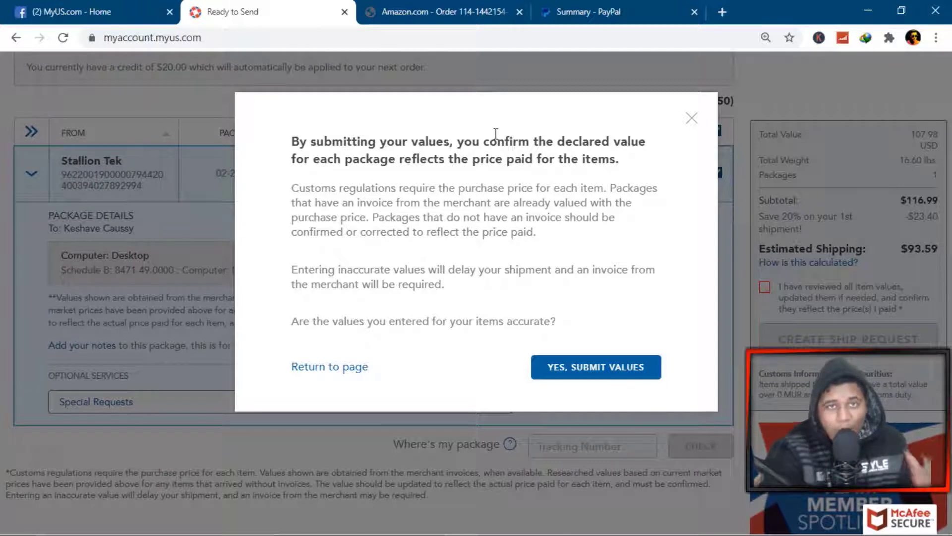
- Check the Dell 790 SFF invoice PDF for the item price and payment information
{"action": "left_click", "coordinate": [432, 7]}
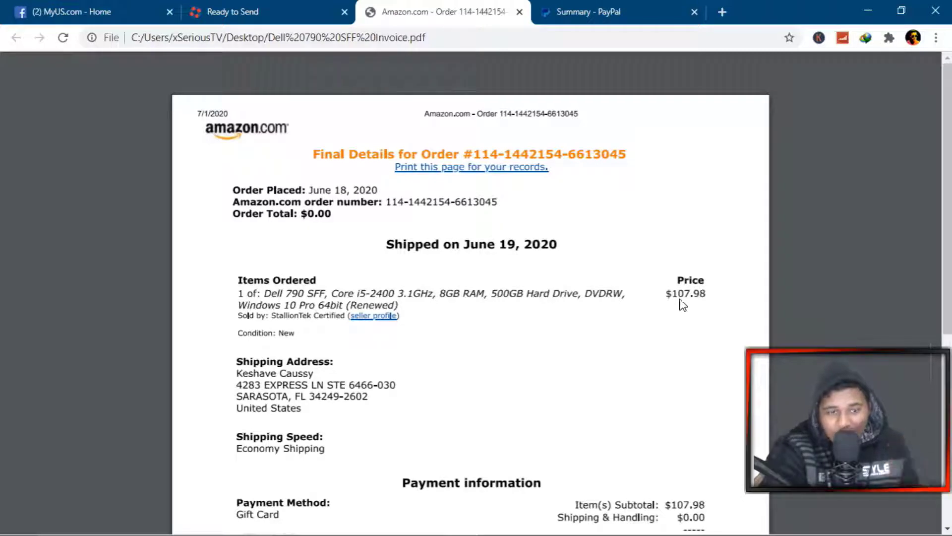
{"action": "scroll", "coordinate": [590, 387], "scroll_direction": "down", "scroll_amount": 6}
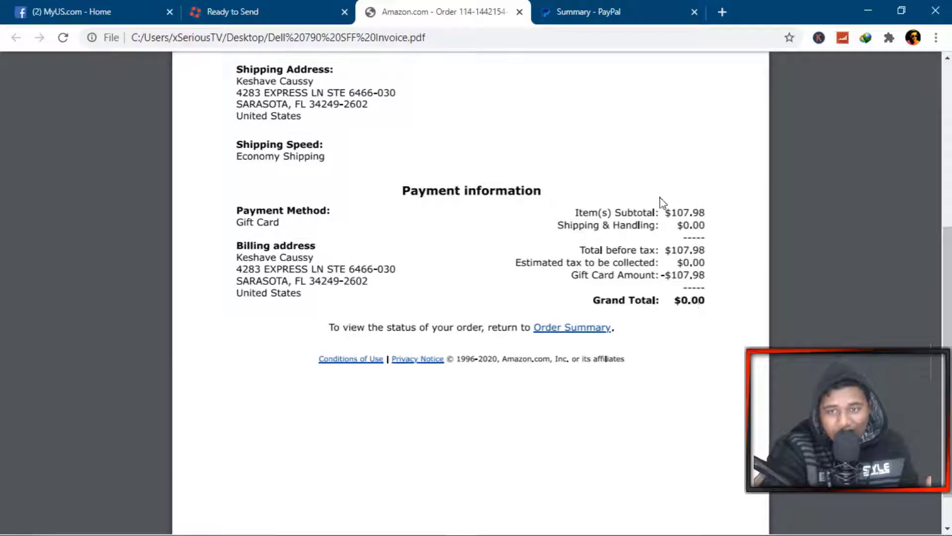
{"action": "scroll", "coordinate": [588, 309], "scroll_direction": "up", "scroll_amount": 6}
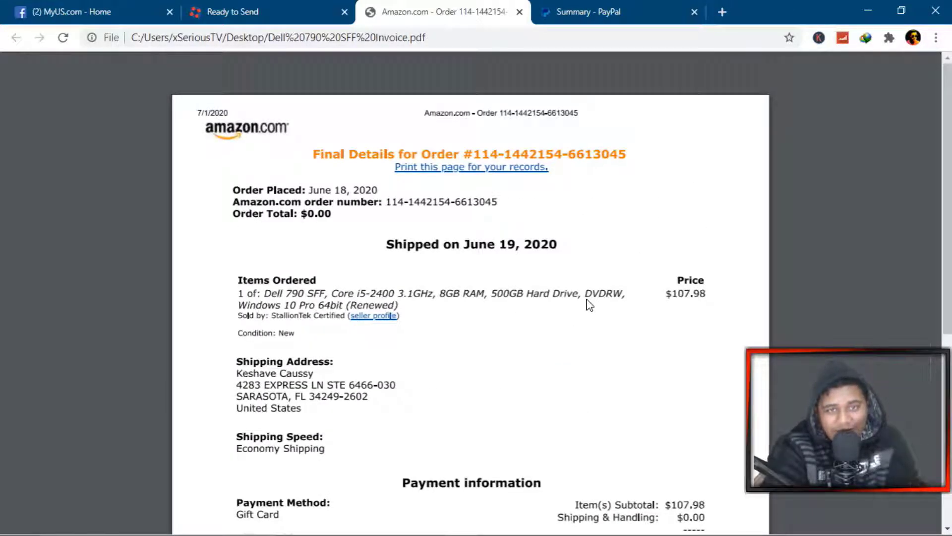
{"action": "mouse_move", "coordinate": [374, 50]}
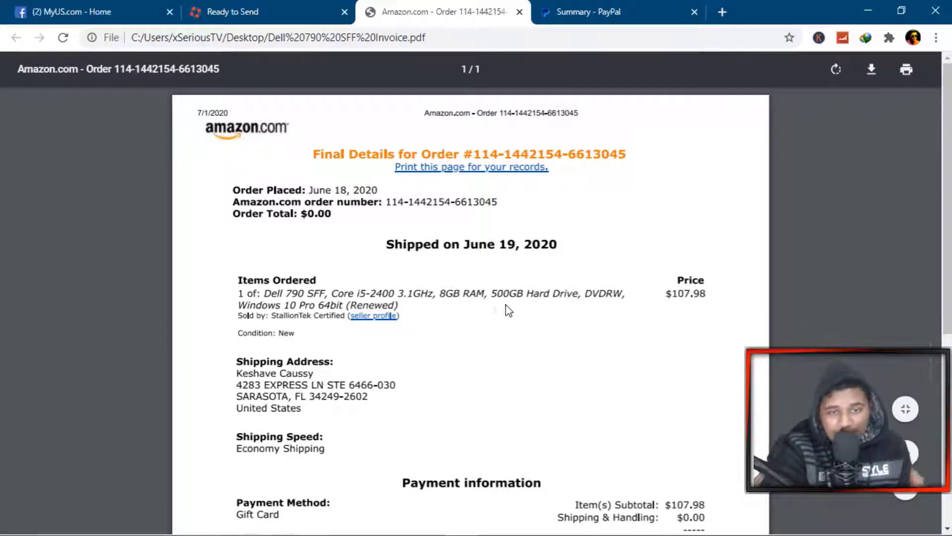
- Return to the MyUS page, confirm that the declared values are accurate, and read the resulting package notice
{"action": "key", "text": "ctrl+shift+Tab"}
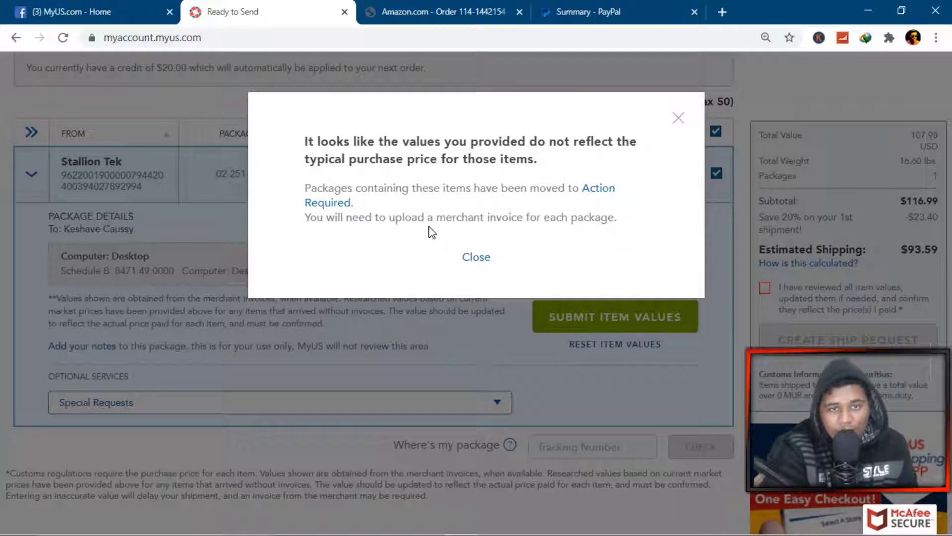
{"action": "left_click_drag", "start_coordinate": [403, 188], "coordinate": [455, 188]}
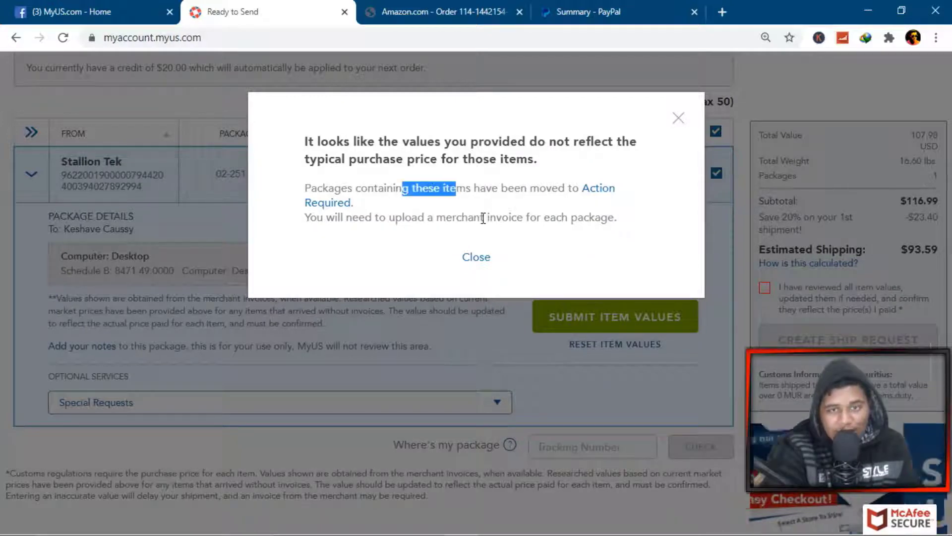
- Dismiss the item-value notice and open the packages that require action, viewing the merchant invoice help for the Stallion Tek package
{"action": "left_click", "coordinate": [483, 255]}
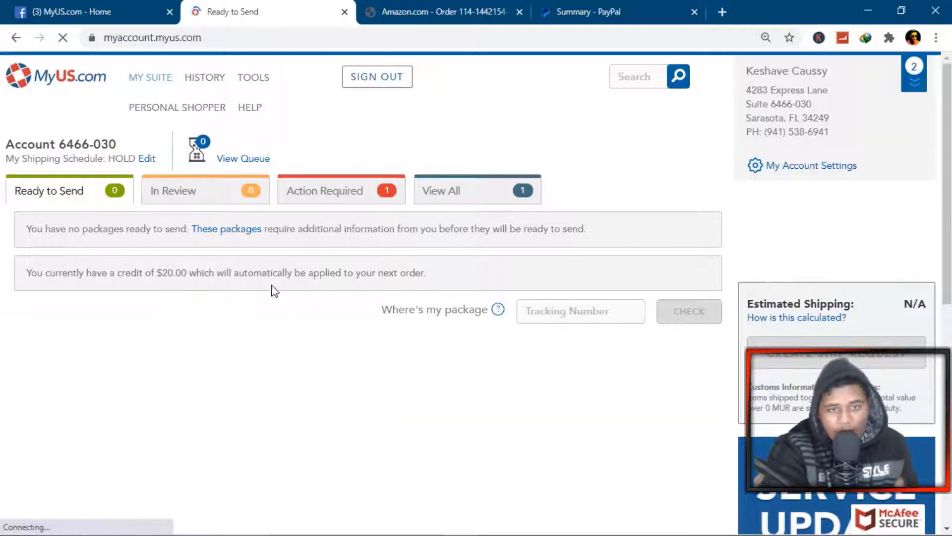
{"action": "left_click", "coordinate": [337, 194]}
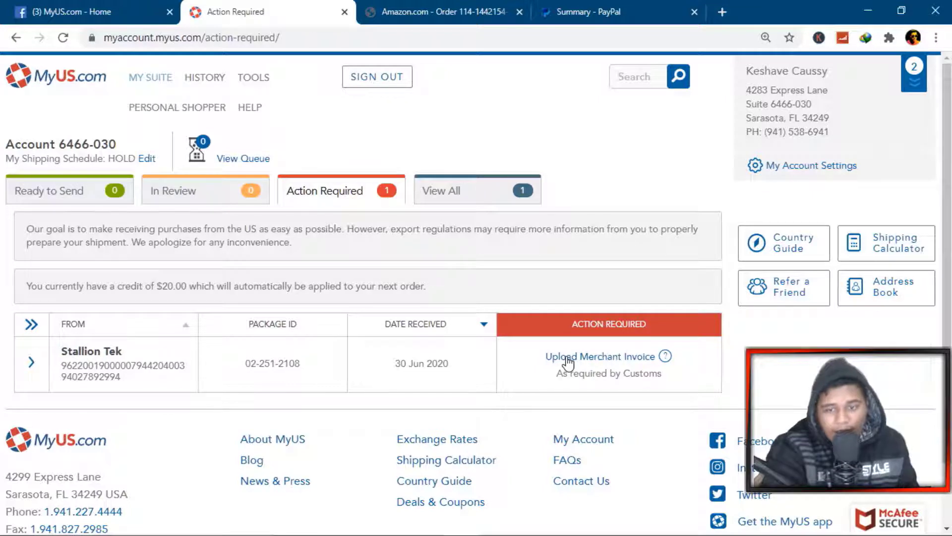
{"action": "left_click", "coordinate": [665, 358]}
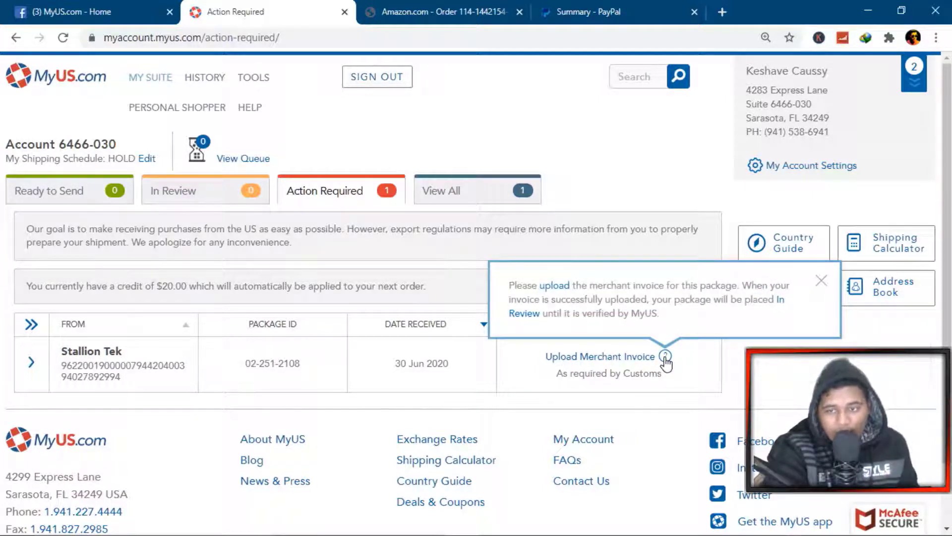
- Check the accepted invoice file types and upload Dell 790 SFF Invoice.pdf as the Stallion Tek package's merchant invoice
{"action": "left_click", "coordinate": [568, 359]}
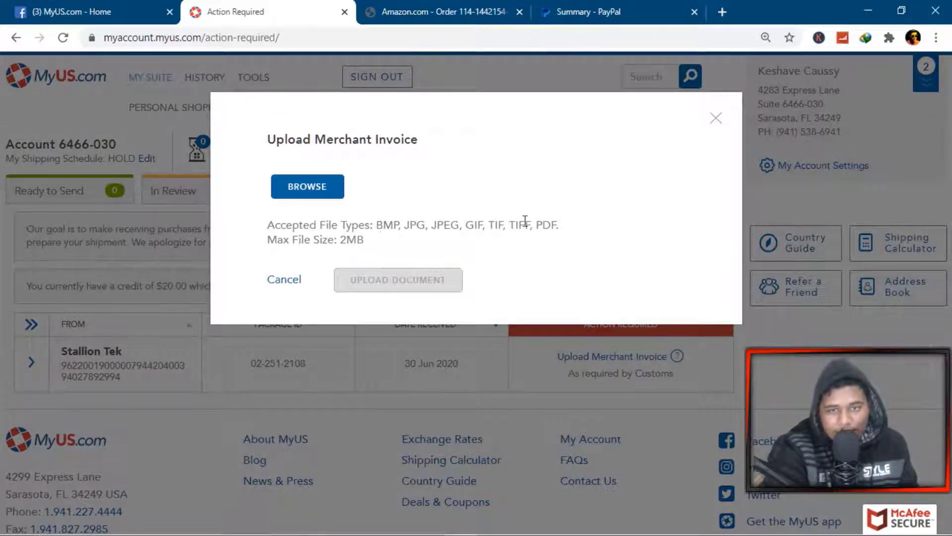
{"action": "left_click_drag", "start_coordinate": [543, 225], "coordinate": [573, 235]}
{"action": "left_click_drag", "start_coordinate": [404, 224], "coordinate": [445, 225]}
{"action": "left_click", "coordinate": [484, 223]}
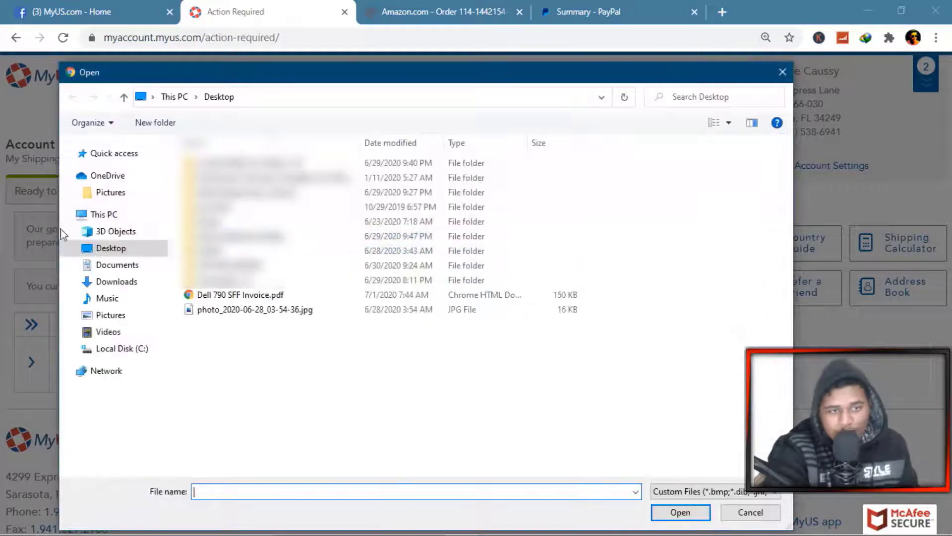
{"action": "left_click", "coordinate": [214, 295]}
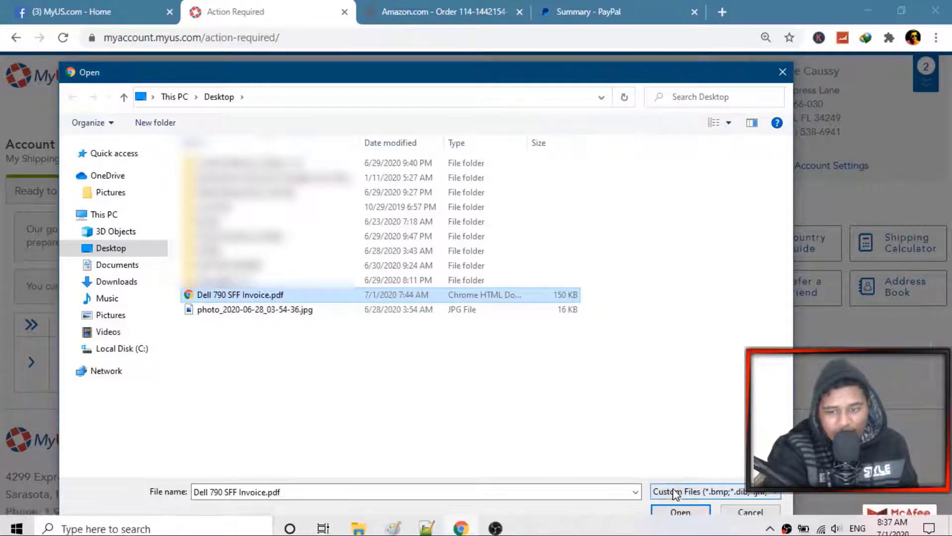
{"action": "left_click", "coordinate": [679, 520]}
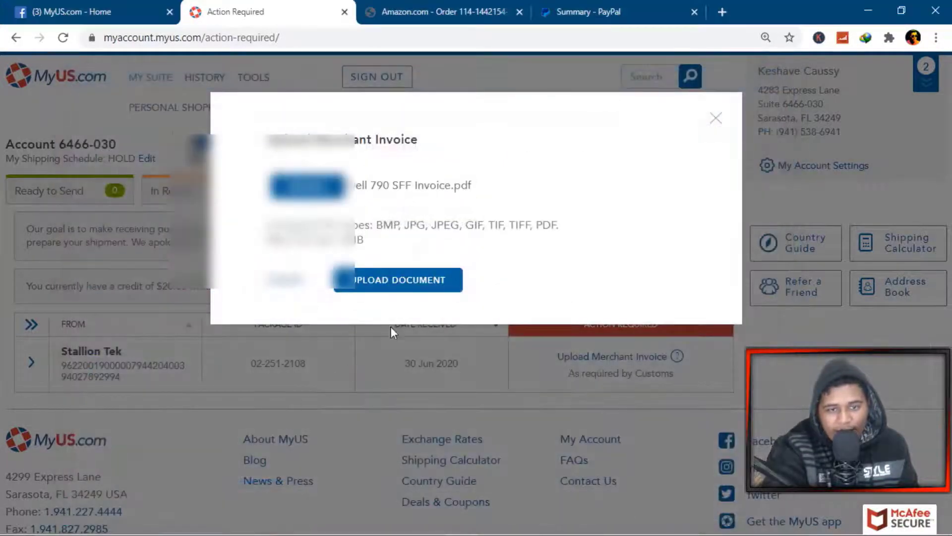
{"action": "left_click", "coordinate": [396, 293]}
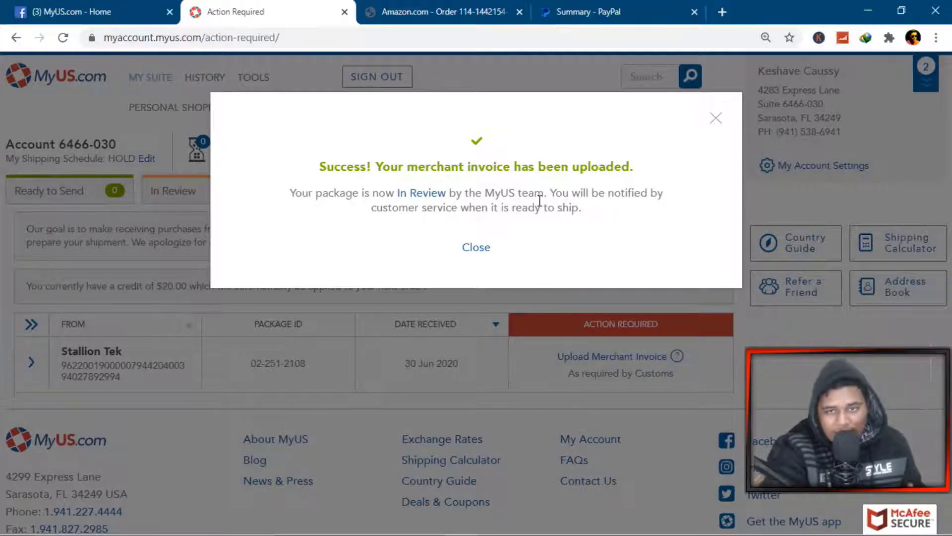
- Read and dismiss the invoice upload message, and view the packages that are in review
{"action": "left_click_drag", "start_coordinate": [421, 214], "coordinate": [510, 214]}
{"action": "left_click", "coordinate": [532, 214]}
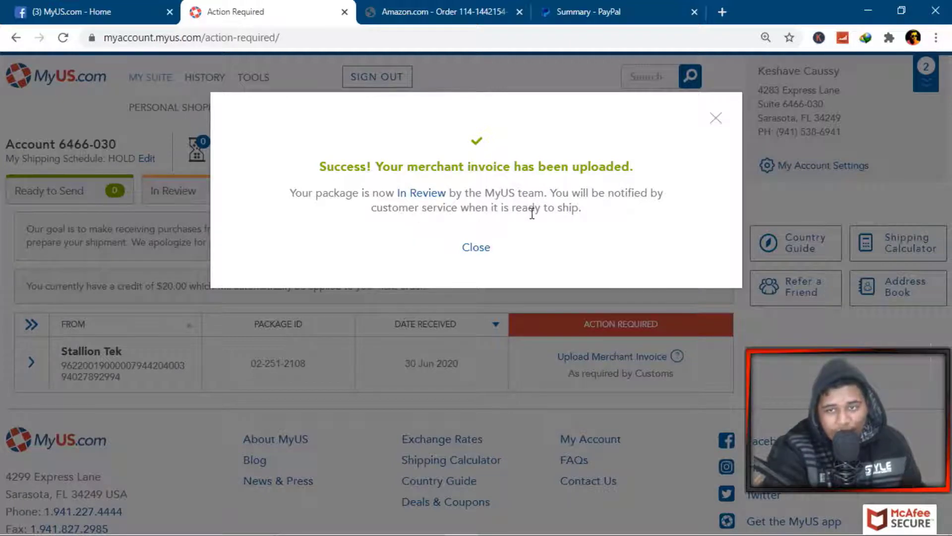
{"action": "left_click", "coordinate": [477, 248]}
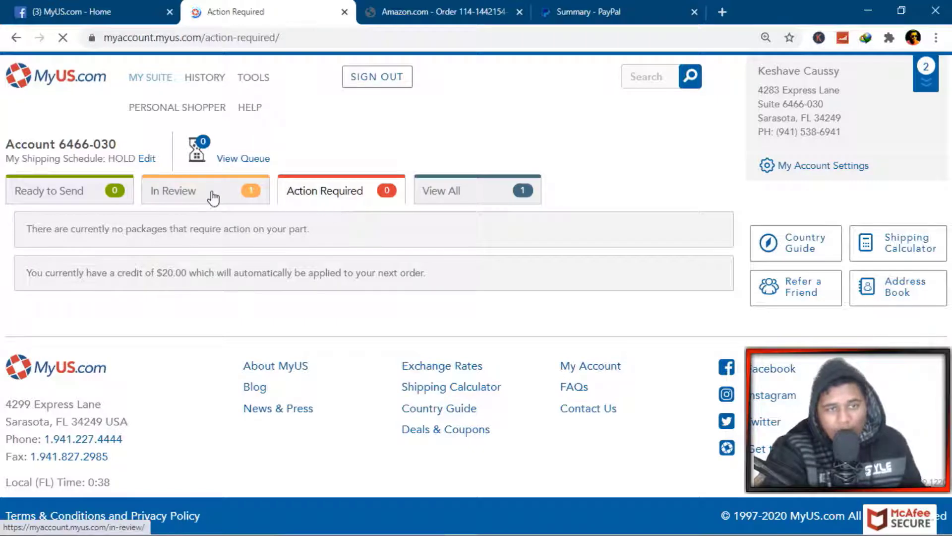
{"action": "left_click", "coordinate": [207, 199]}
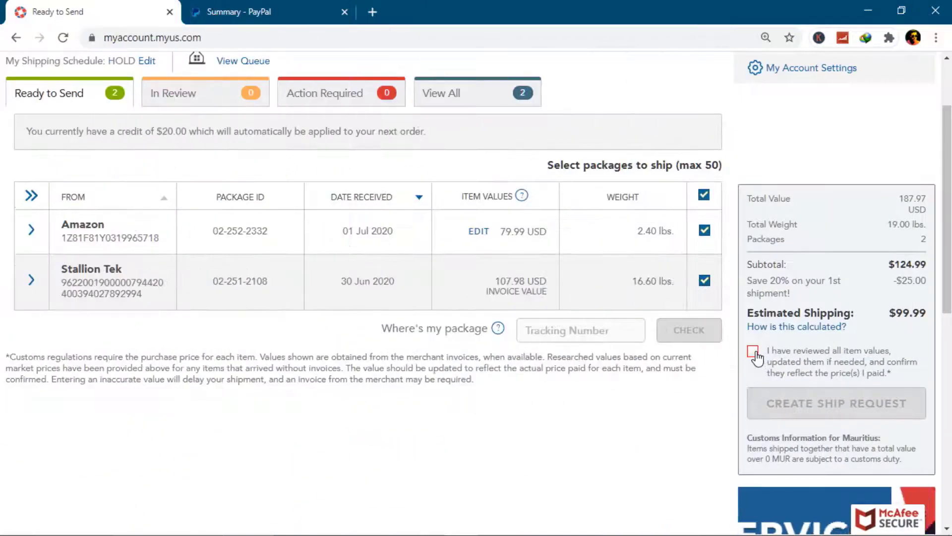
- Confirm the reviewed item values of the Amazon and Stallion Tek packages and create their ship request, checking the current date while it loads
{"action": "left_click", "coordinate": [754, 352]}
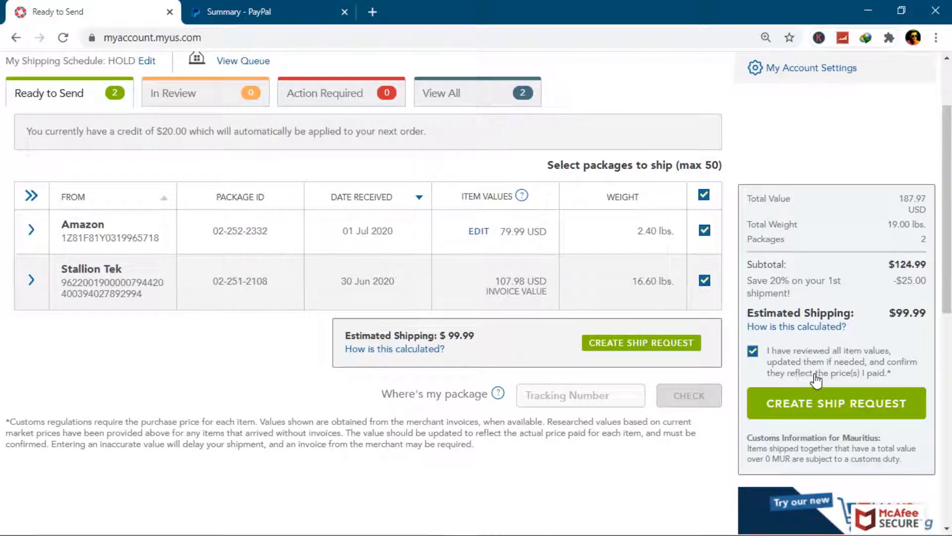
{"action": "left_click", "coordinate": [822, 412]}
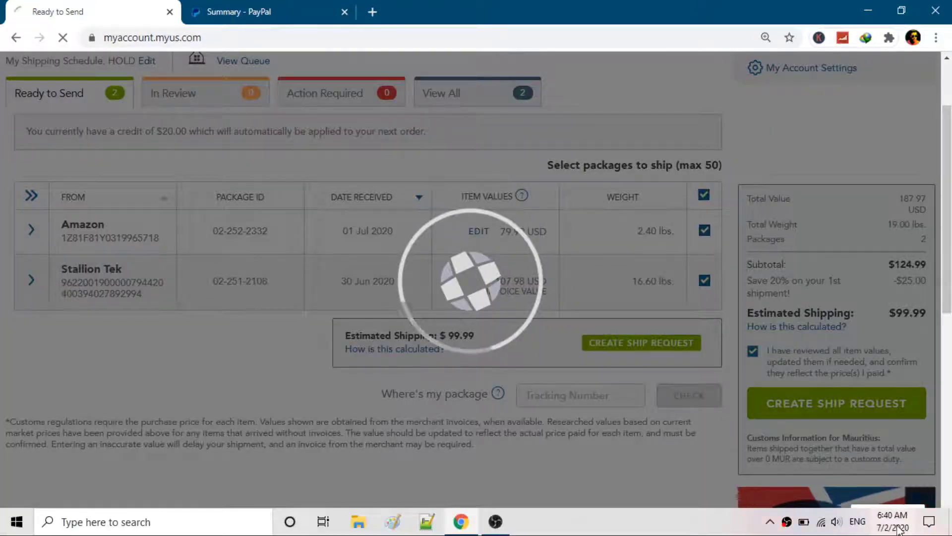
{"action": "left_click", "coordinate": [895, 522]}
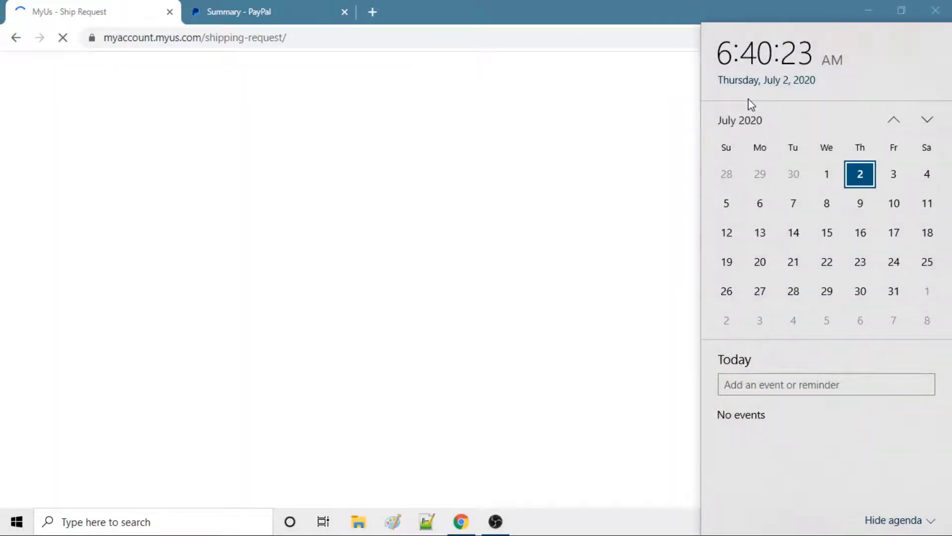
{"action": "left_click", "coordinate": [574, 489]}
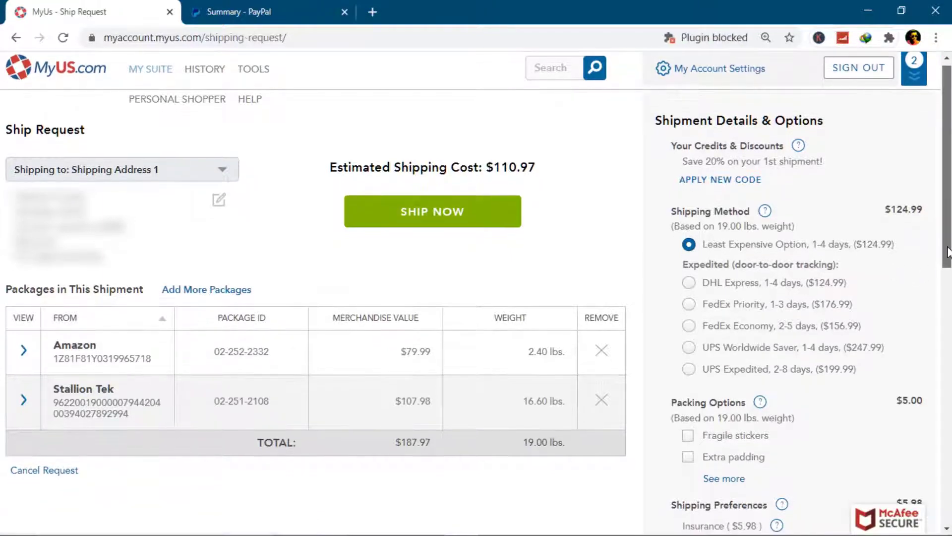
- Choose Shipping Address 1 as the destination and review the ship request's shipping methods, packing options and estimated cost
{"action": "left_click", "coordinate": [115, 173]}
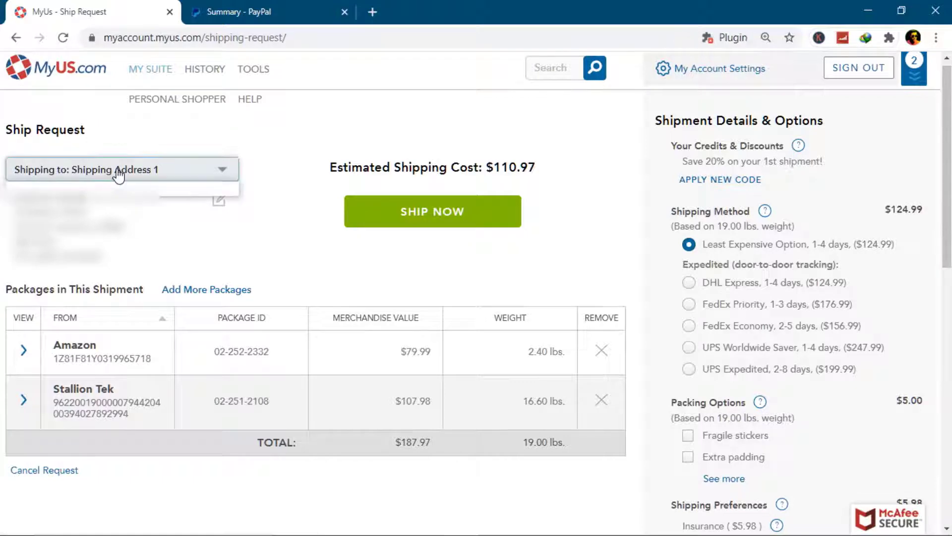
{"action": "left_click", "coordinate": [103, 188]}
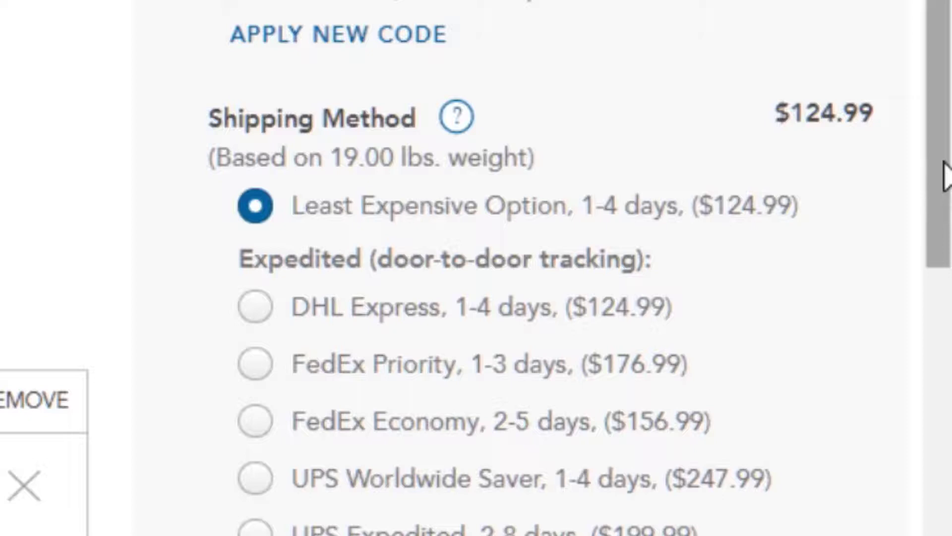
{"action": "left_click_drag", "start_coordinate": [945, 173], "coordinate": [948, 211]}
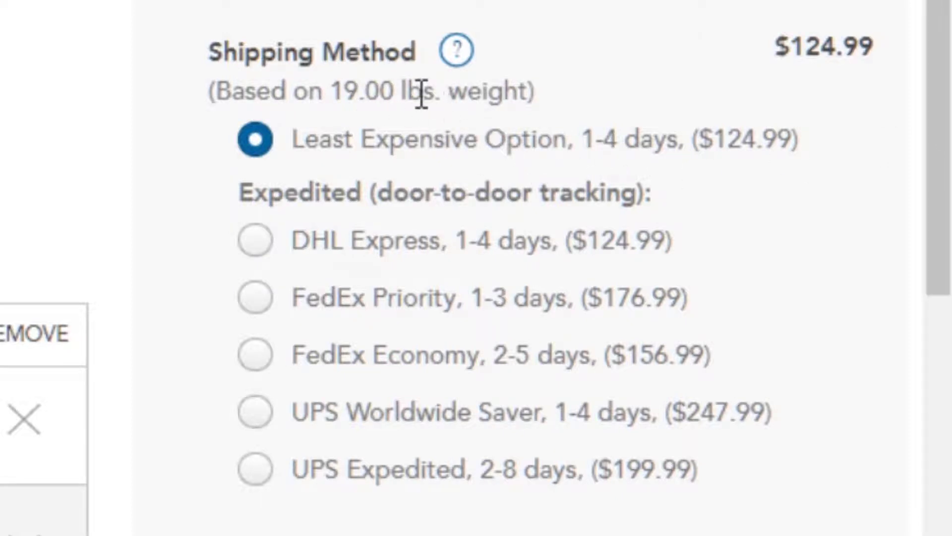
{"action": "left_click_drag", "start_coordinate": [945, 148], "coordinate": [918, 298]}
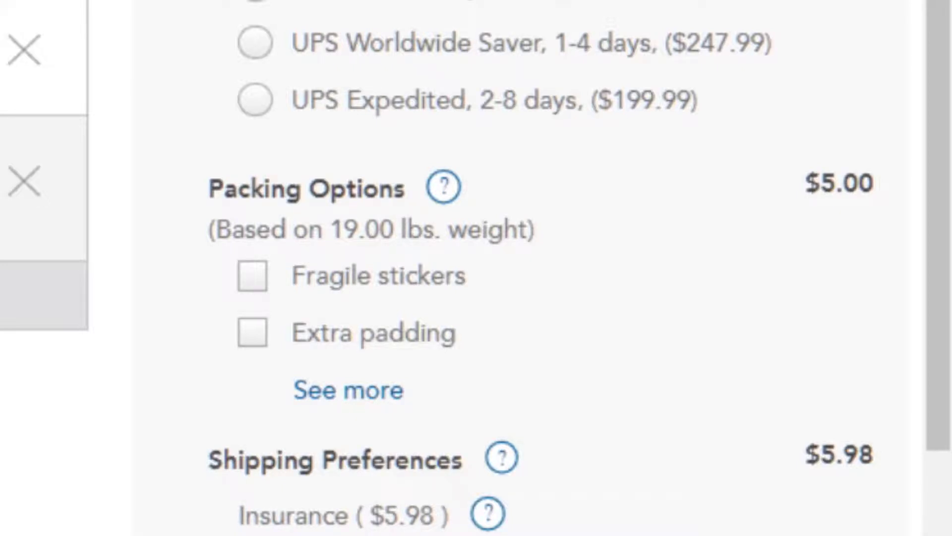
{"action": "scroll", "coordinate": [496, 268], "scroll_direction": "down", "scroll_amount": 10}
{"action": "scroll", "coordinate": [496, 268], "scroll_direction": "up", "scroll_amount": 5}
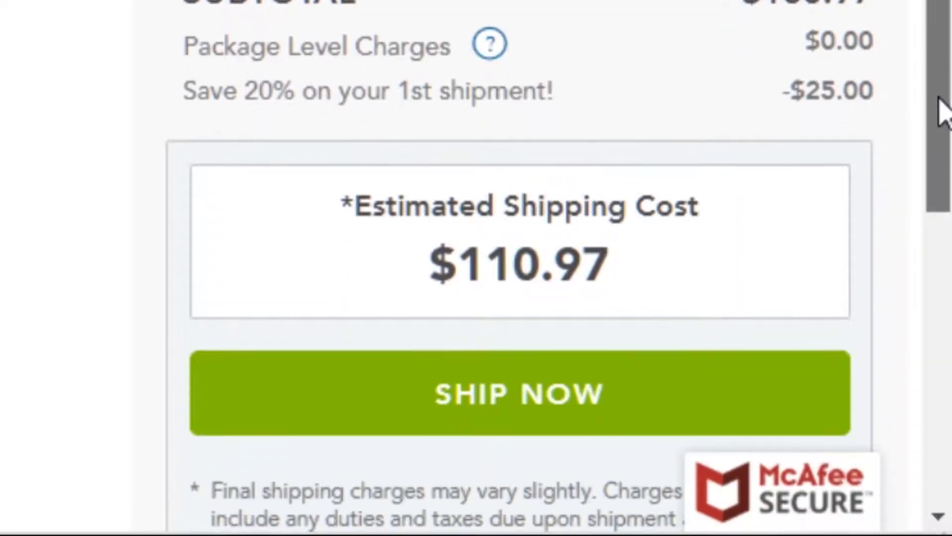
{"action": "scroll", "coordinate": [943, 111], "scroll_direction": "up", "scroll_amount": 10}
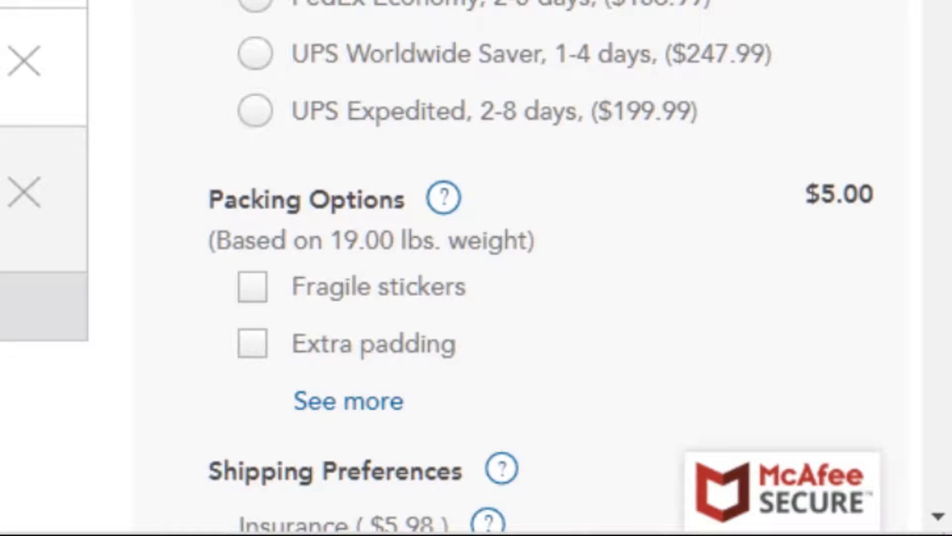
- Read the ship request confirmation page and its completion message
{"action": "mouse_move", "coordinate": [15, 521]}
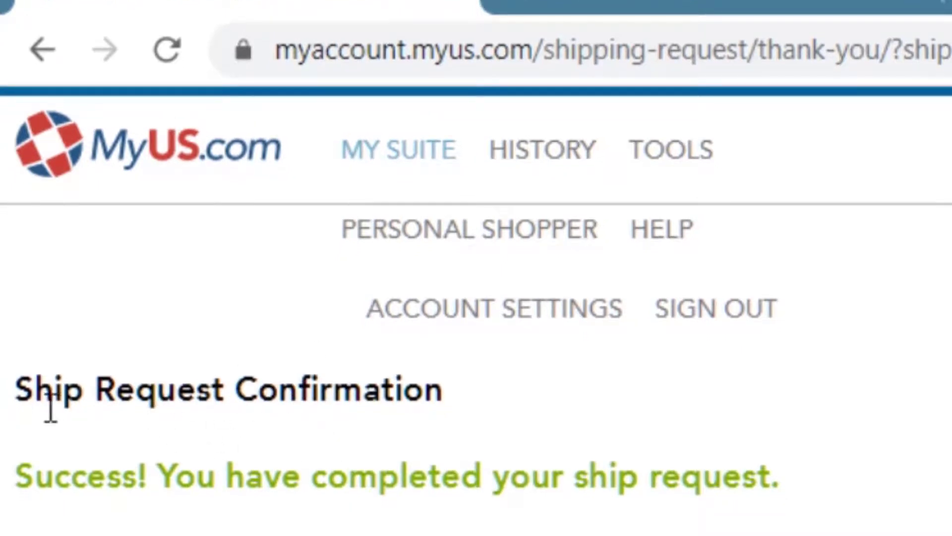
{"action": "left_click_drag", "start_coordinate": [21, 404], "coordinate": [262, 392]}
{"action": "left_click", "coordinate": [336, 394]}
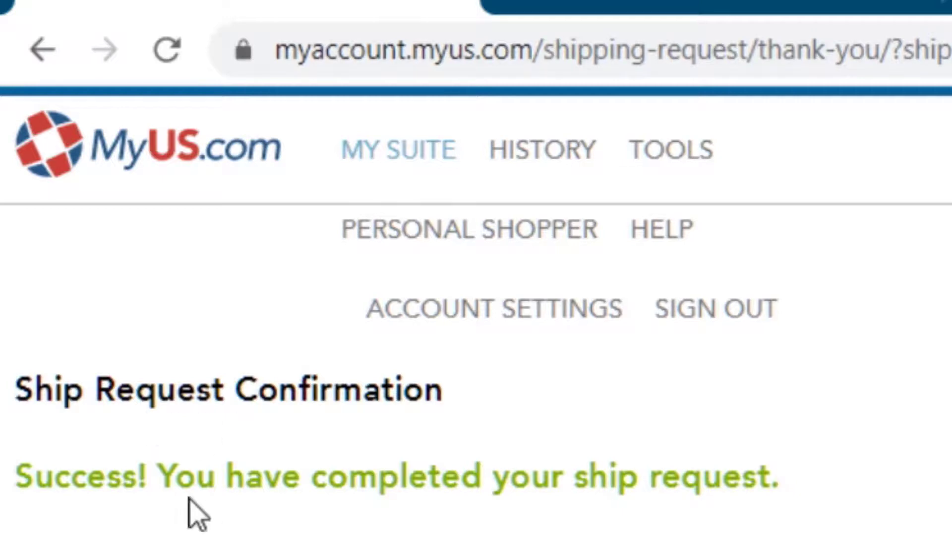
{"action": "left_click_drag", "start_coordinate": [163, 482], "coordinate": [584, 480]}
{"action": "left_click", "coordinate": [585, 480]}
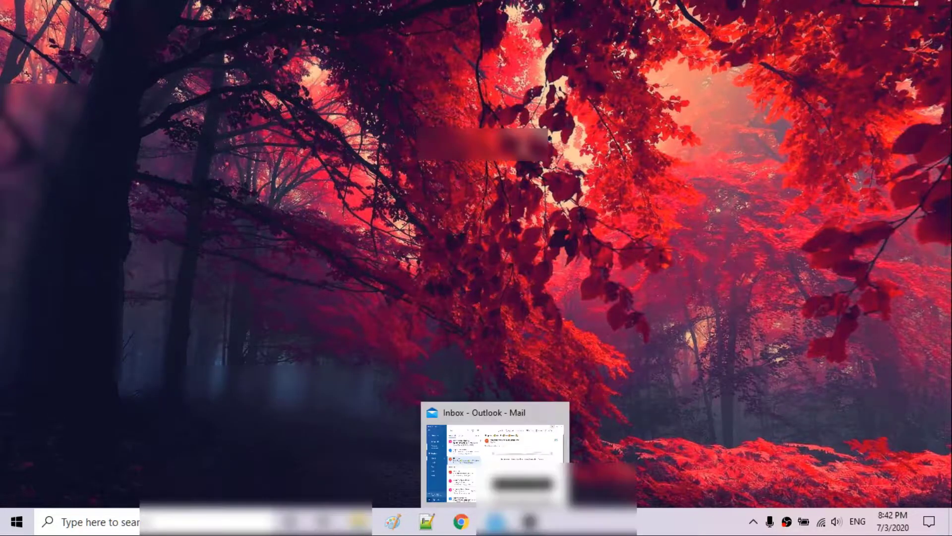
- Switch to the Outlook inbox in Mail and open the MyUS support message about the scheduled shipment
{"action": "left_click", "coordinate": [541, 462]}
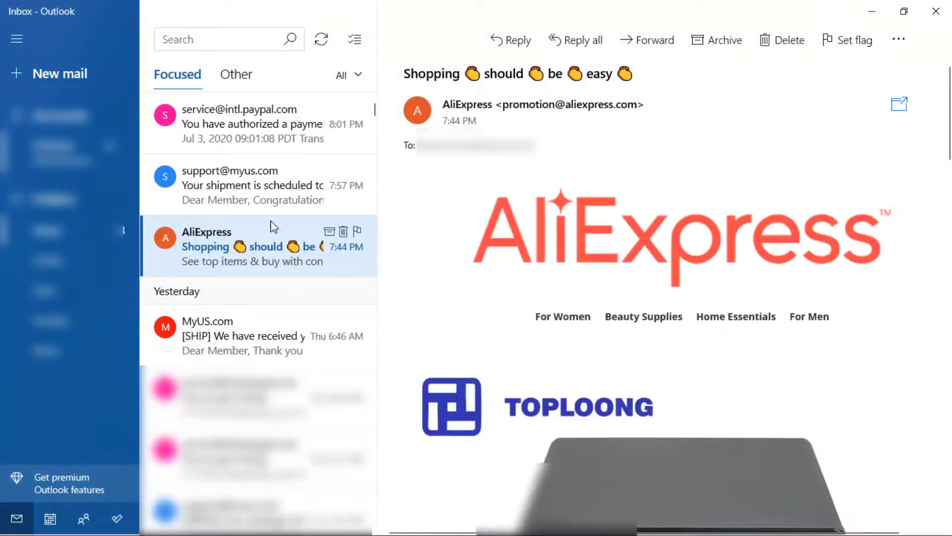
{"action": "left_click", "coordinate": [258, 185]}
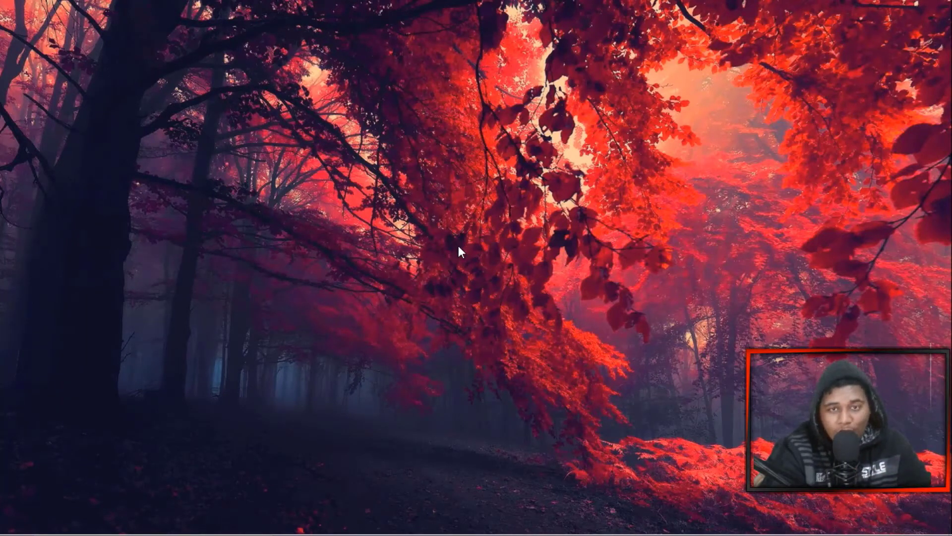
{"action": "mouse_move", "coordinate": [570, 535]}
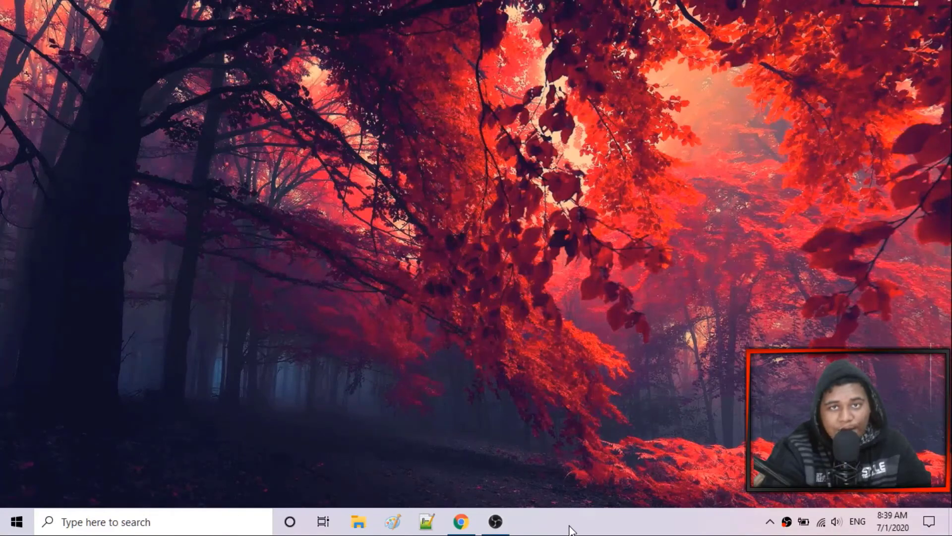